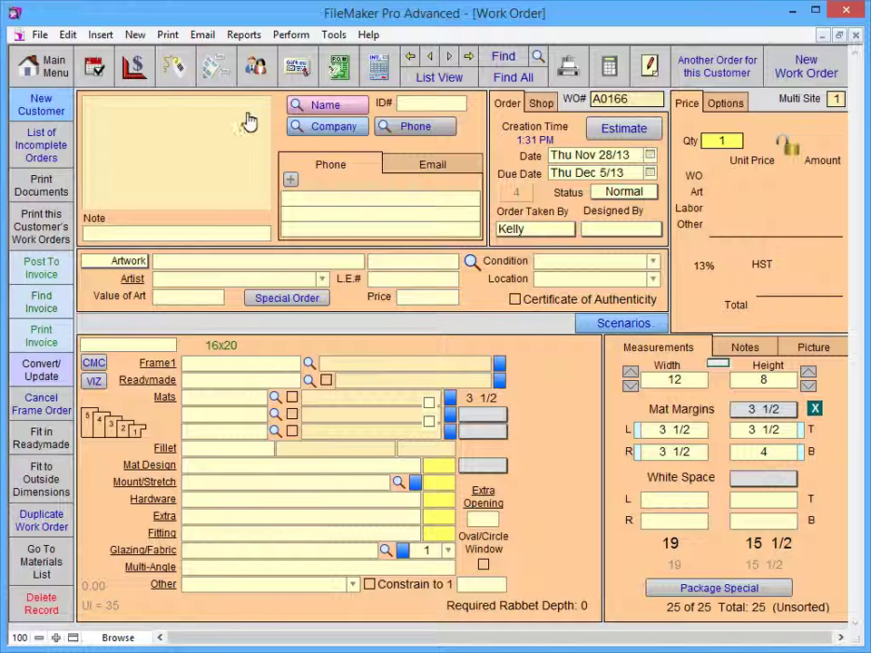
- Search moulding item 814 to list 814410.LJ, 814420.LJ and 814430.LJ, each Wood at 65.00
{"action": "left_click", "coordinate": [310, 363]}
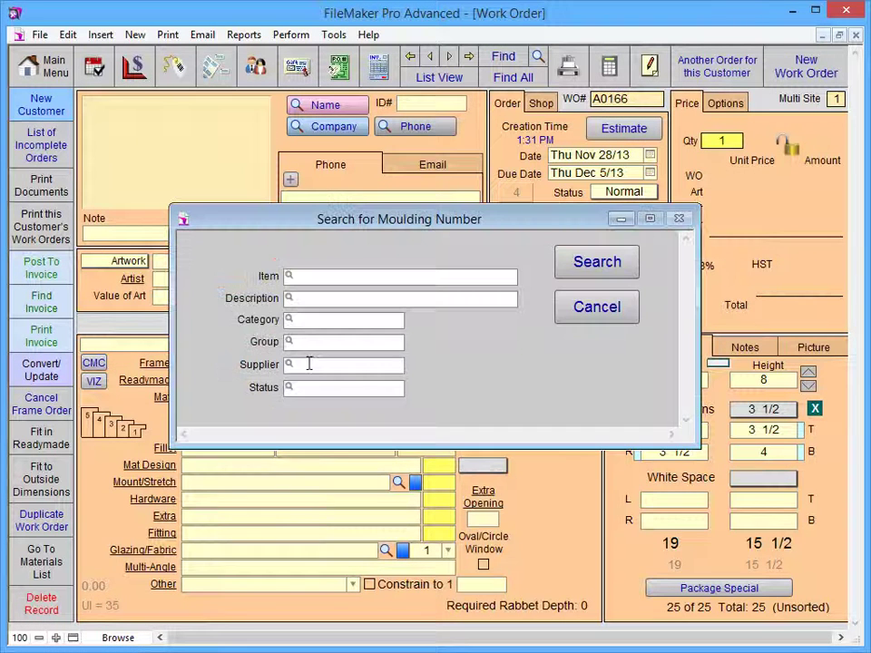
{"action": "left_click", "coordinate": [293, 276]}
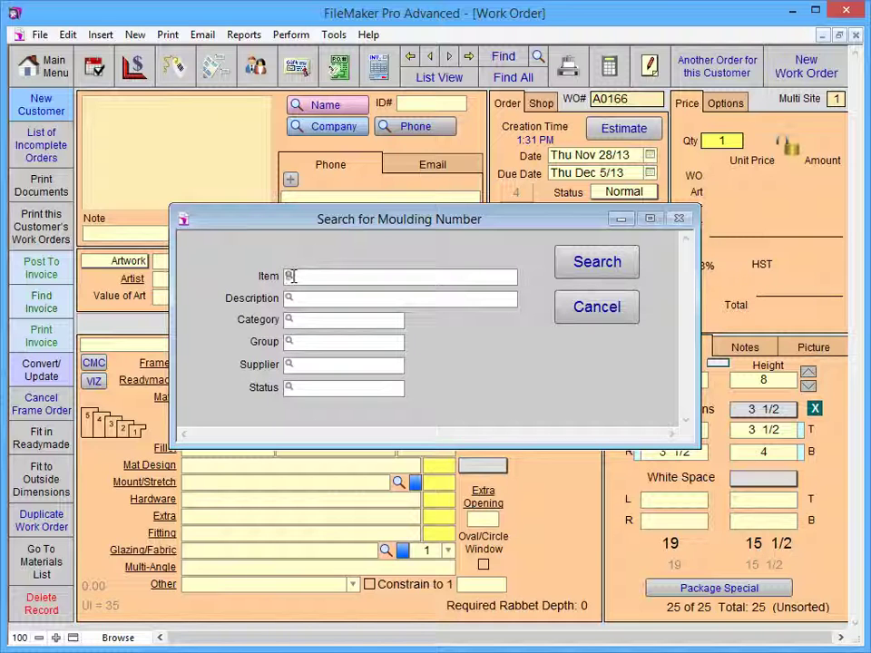
{"action": "type", "text": "814"}
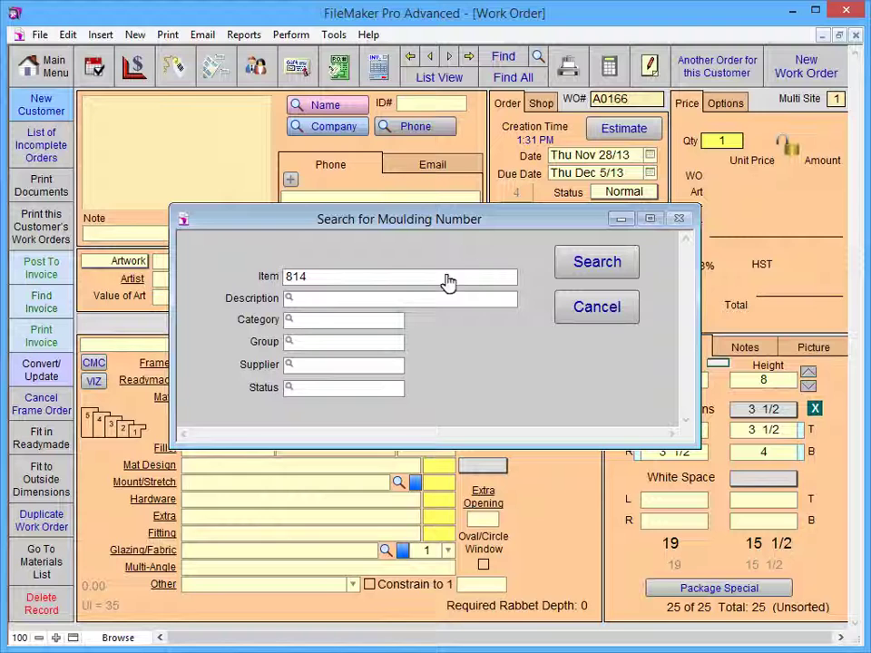
{"action": "left_click", "coordinate": [597, 263]}
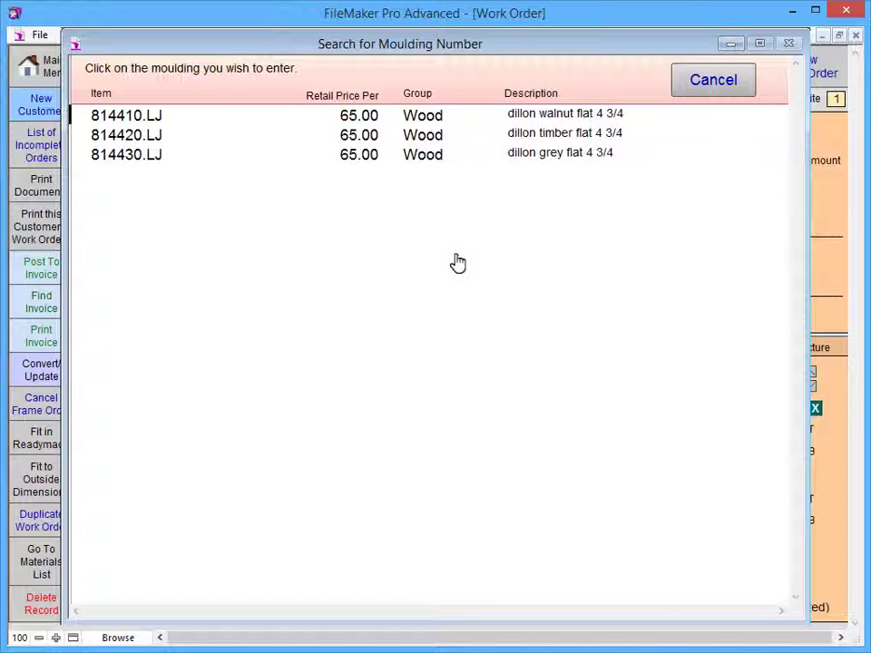
- Pick 814410.LJ dillon walnut flat 4 3/4 from the results as Frame1, priced 660.01
{"action": "left_click", "coordinate": [136, 119]}
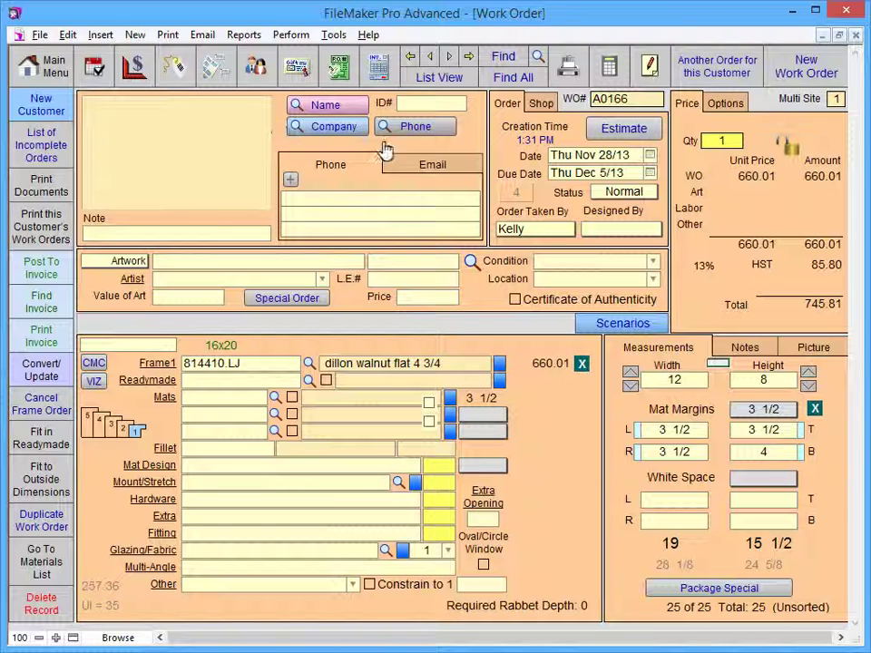
{"action": "left_click", "coordinate": [582, 363]}
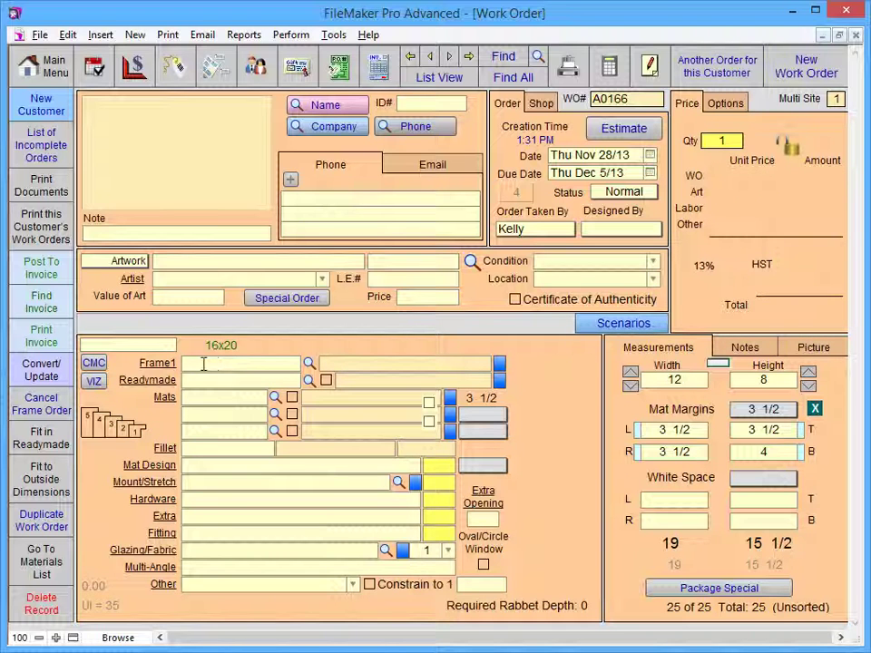
{"action": "left_click", "coordinate": [185, 363]}
{"action": "type", "text": "B14410.lj"}
{"action": "key", "text": "Return"}
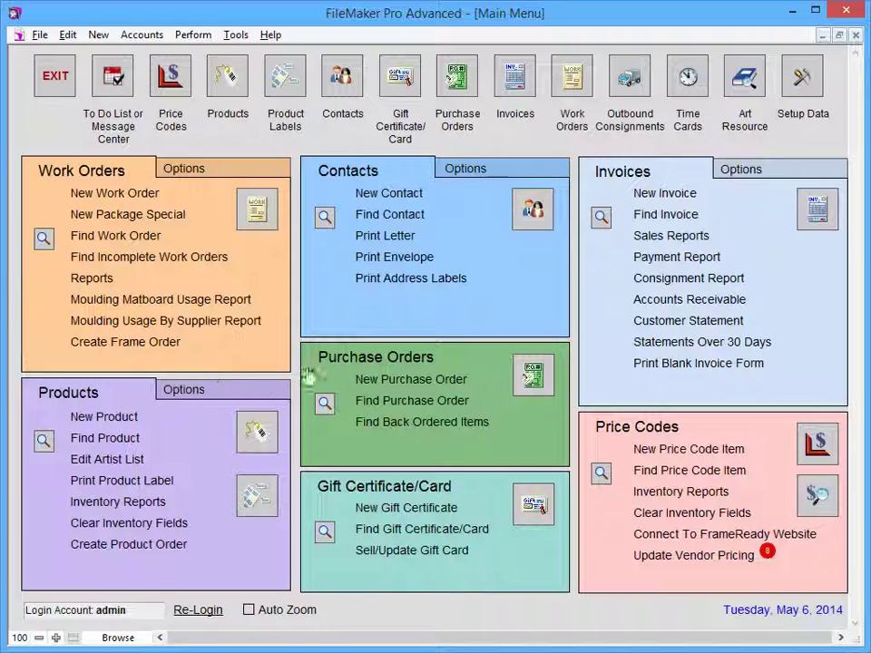
- Run Update Vendor Pricing under Price Codes, then go back to work order A0166
{"action": "left_click", "coordinate": [681, 556]}
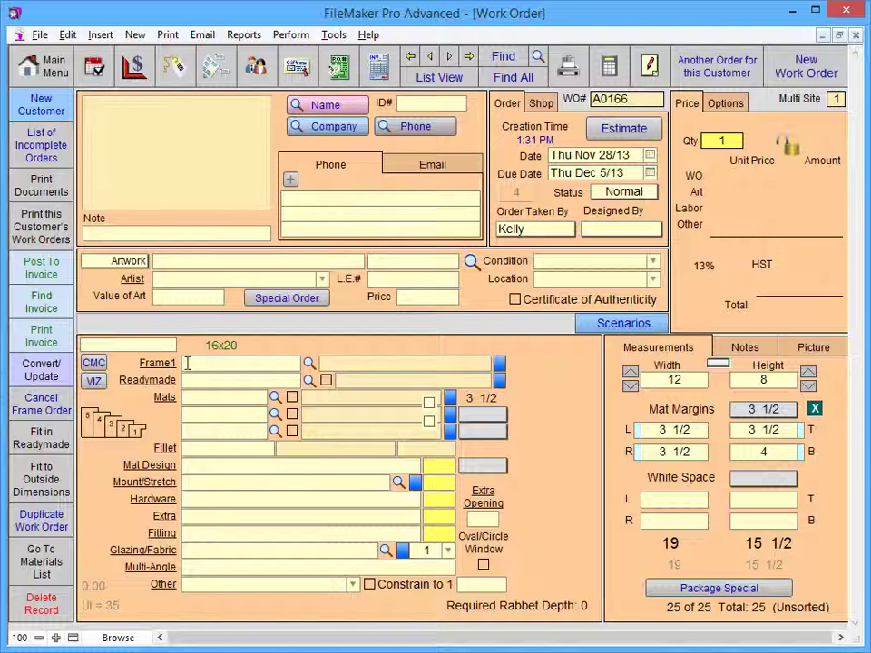
{"action": "left_click", "coordinate": [187, 363]}
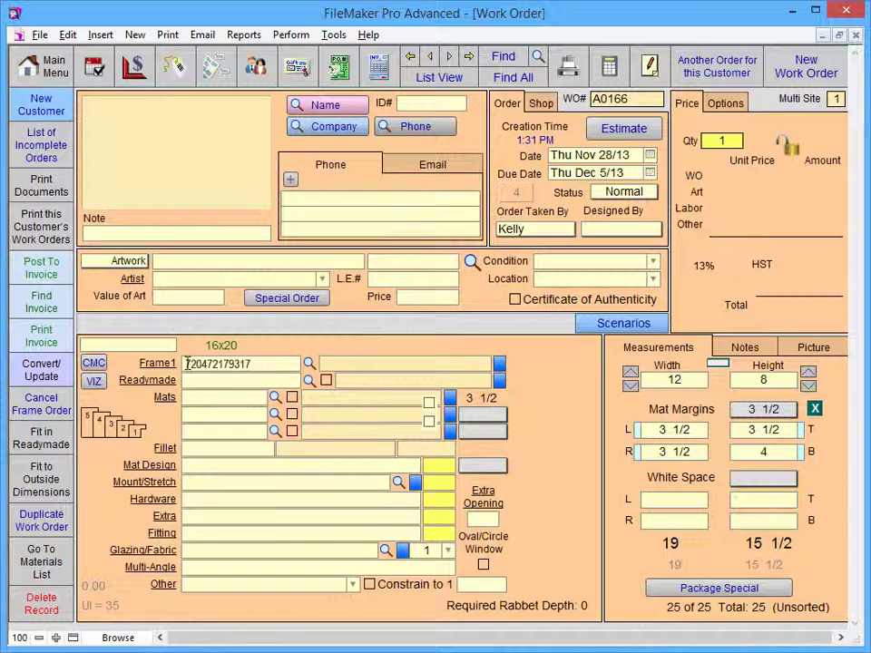
{"action": "key", "text": "Return"}
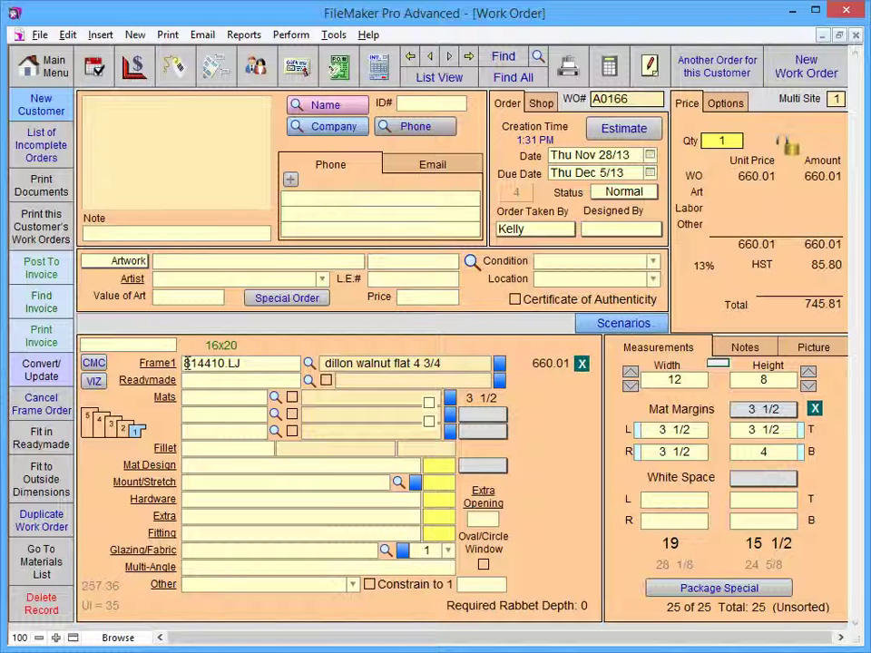
{"action": "key", "text": "Tab"}
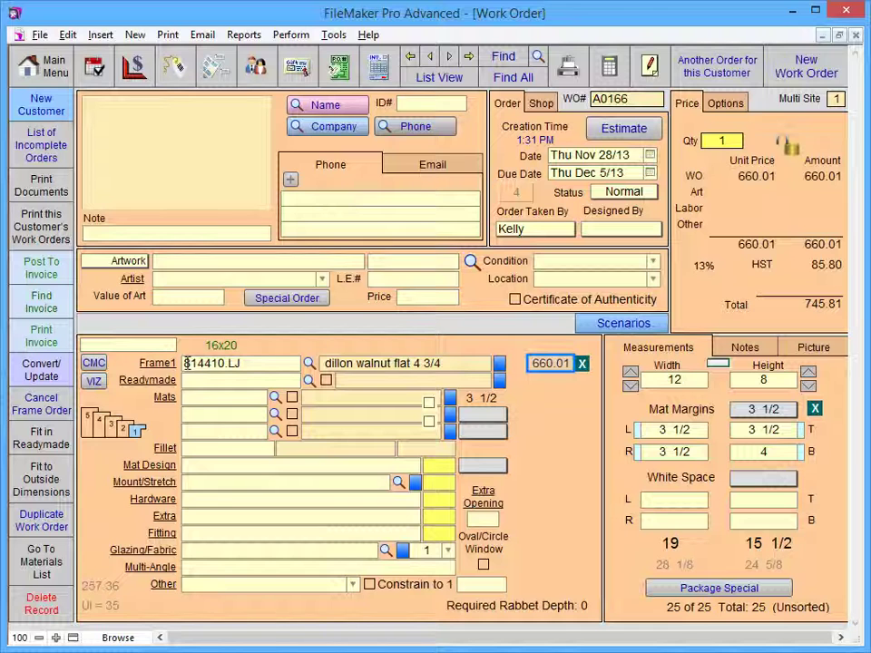
{"action": "key", "text": "Tab"}
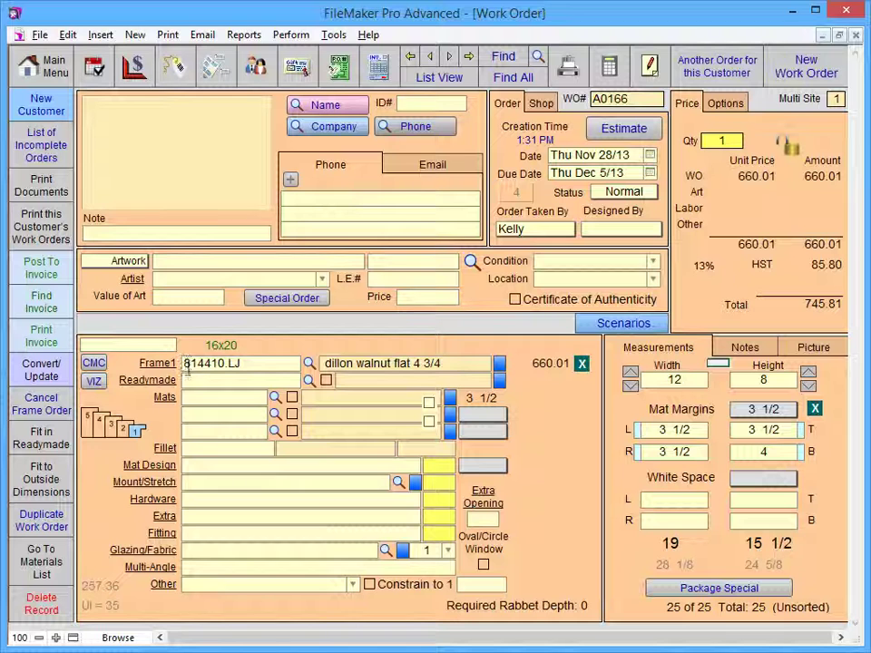
- Add mats C1609 antique white and C1620 english rose, setting the second mat's reveal to 1/4
{"action": "left_click", "coordinate": [189, 398]}
{"action": "type", "text": "c1609"}
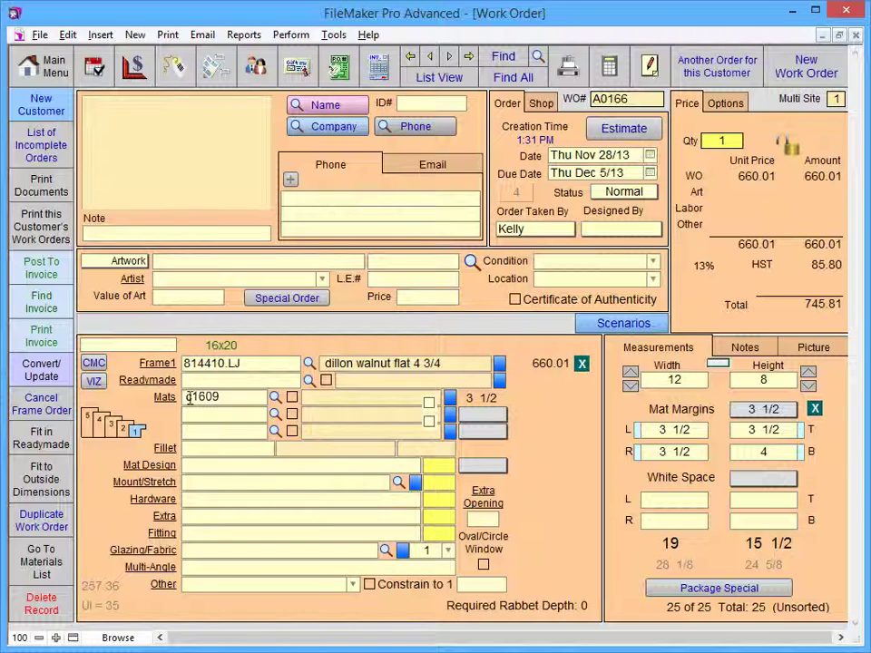
{"action": "key", "text": "Tab"}
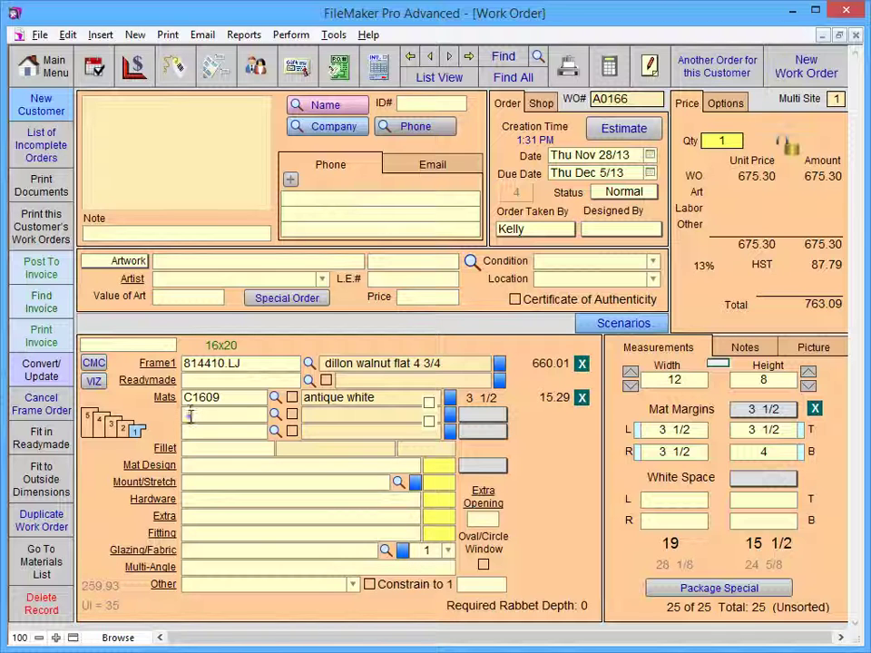
{"action": "left_click", "coordinate": [191, 416]}
{"action": "type", "text": "c1620"}
{"action": "key", "text": "Tab"}
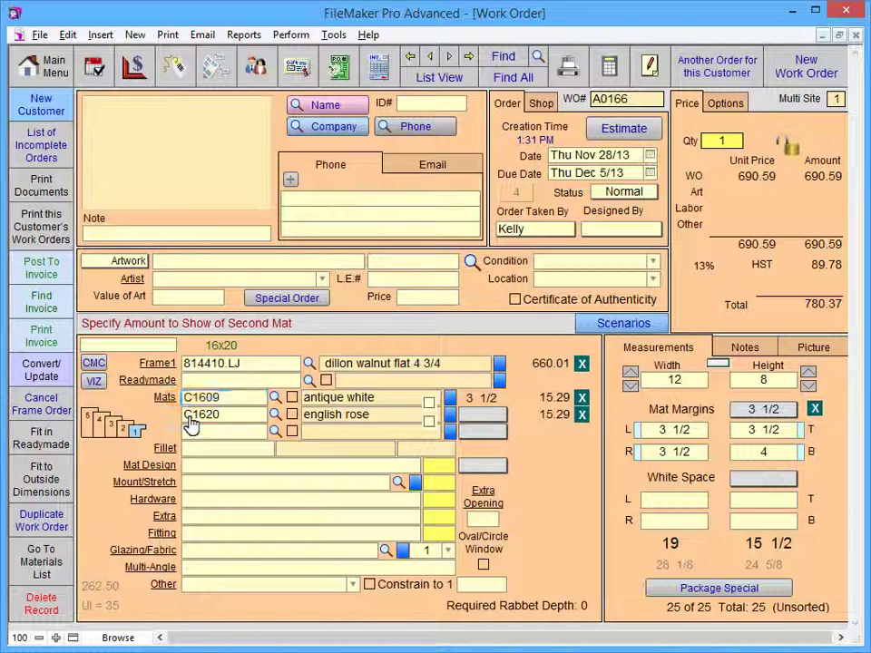
{"action": "left_click", "coordinate": [189, 418]}
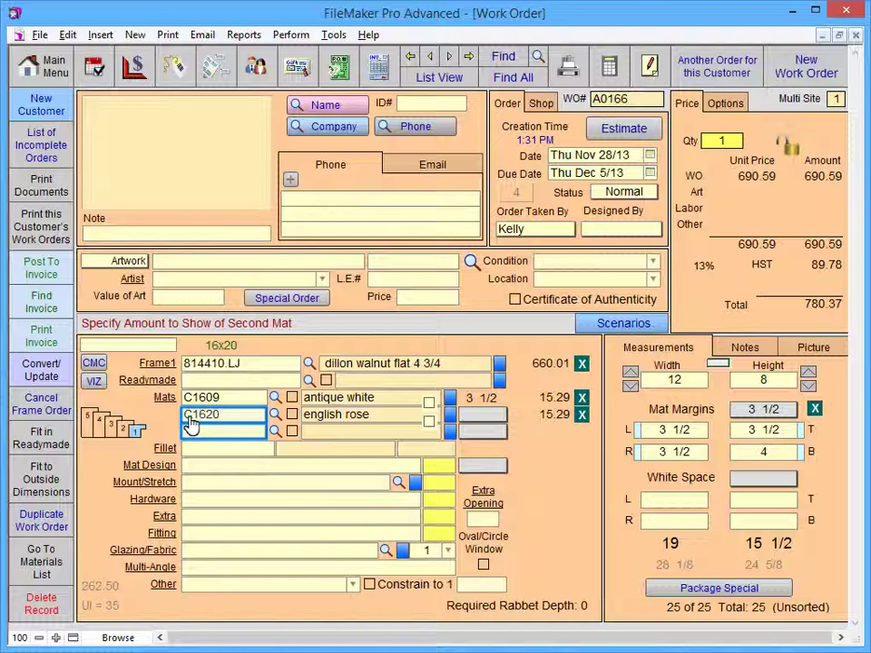
{"action": "key", "text": "KP_Enter"}
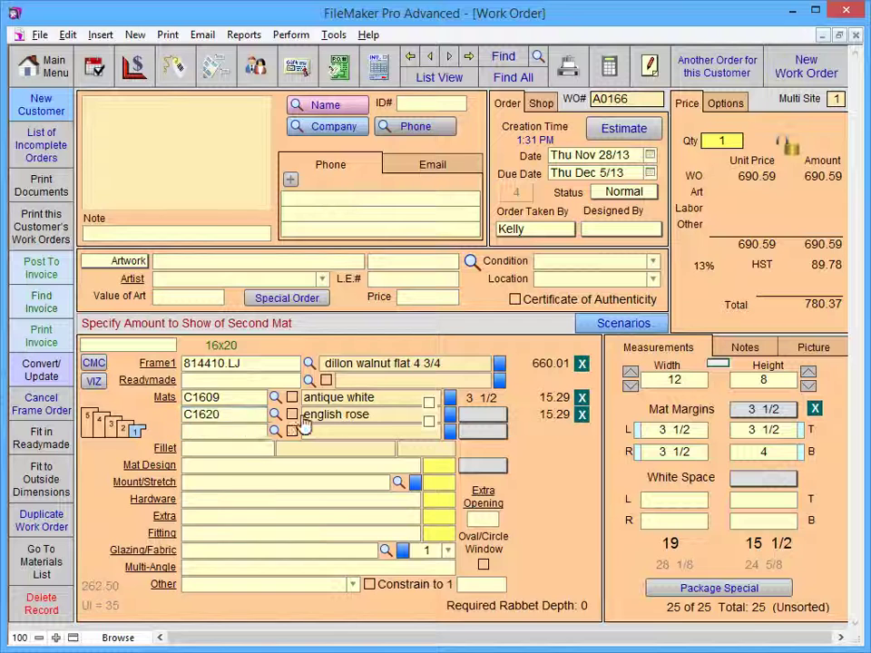
{"action": "left_click", "coordinate": [483, 423]}
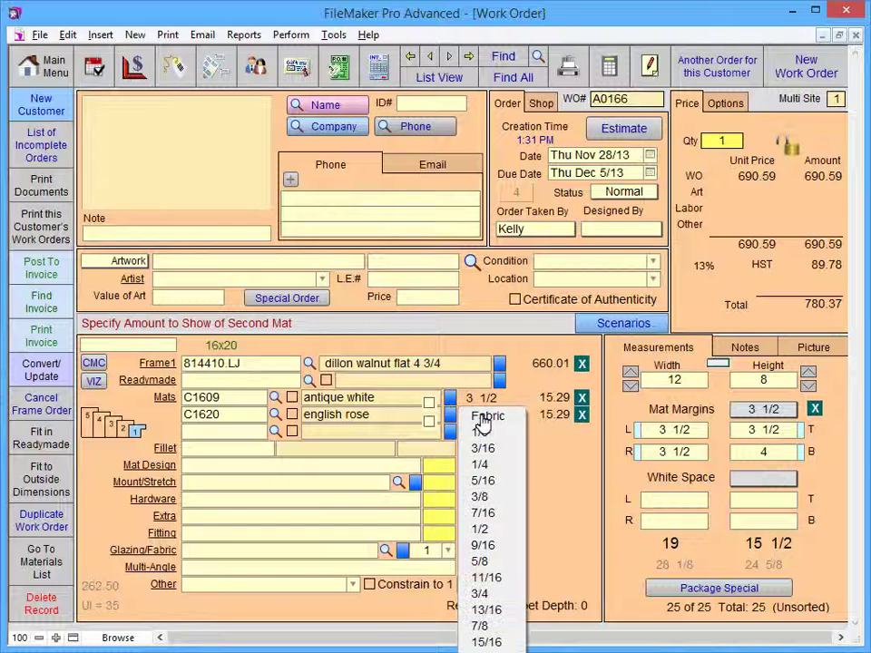
{"action": "left_click", "coordinate": [482, 465]}
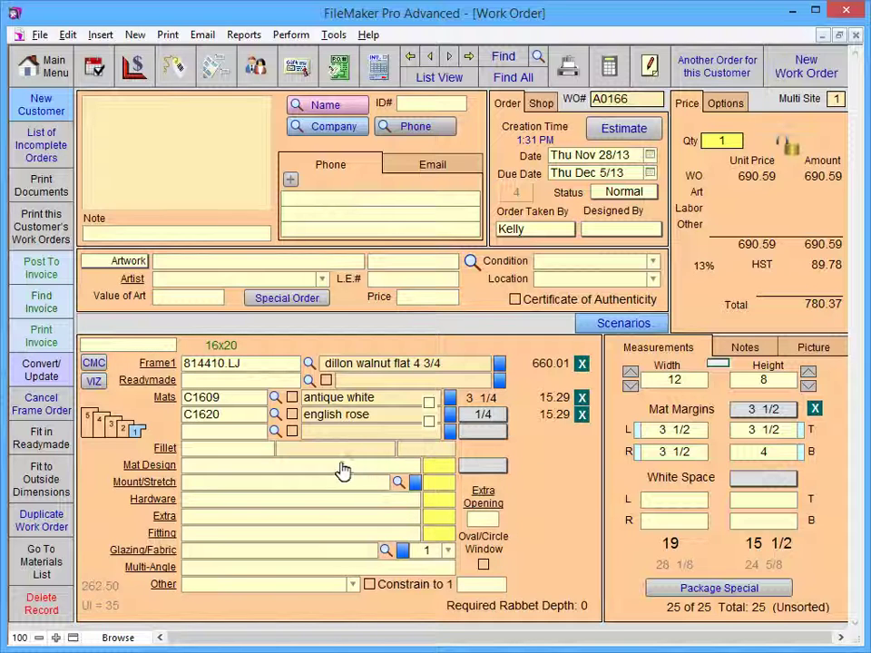
{"action": "left_click", "coordinate": [231, 453]}
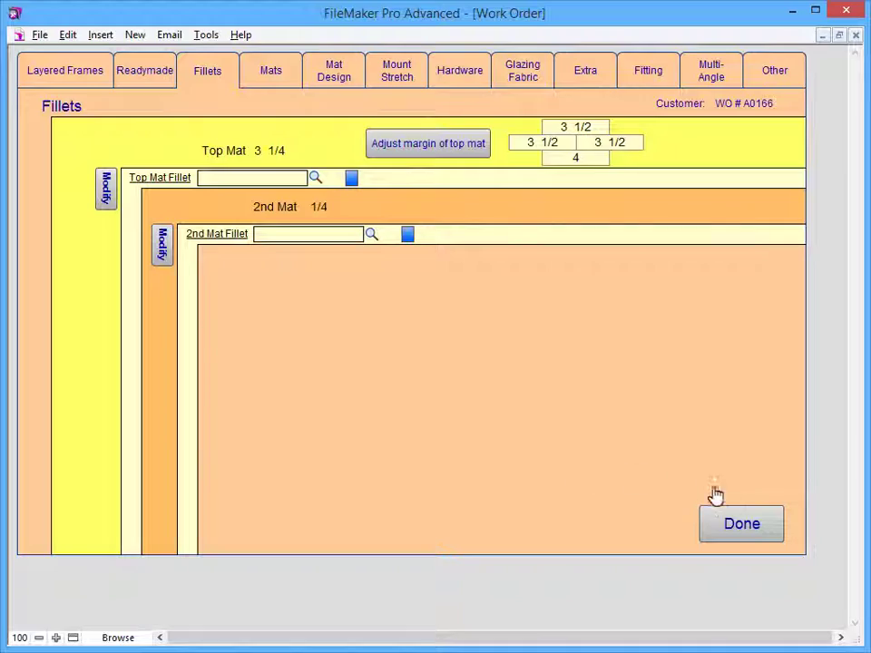
{"action": "left_click", "coordinate": [745, 525]}
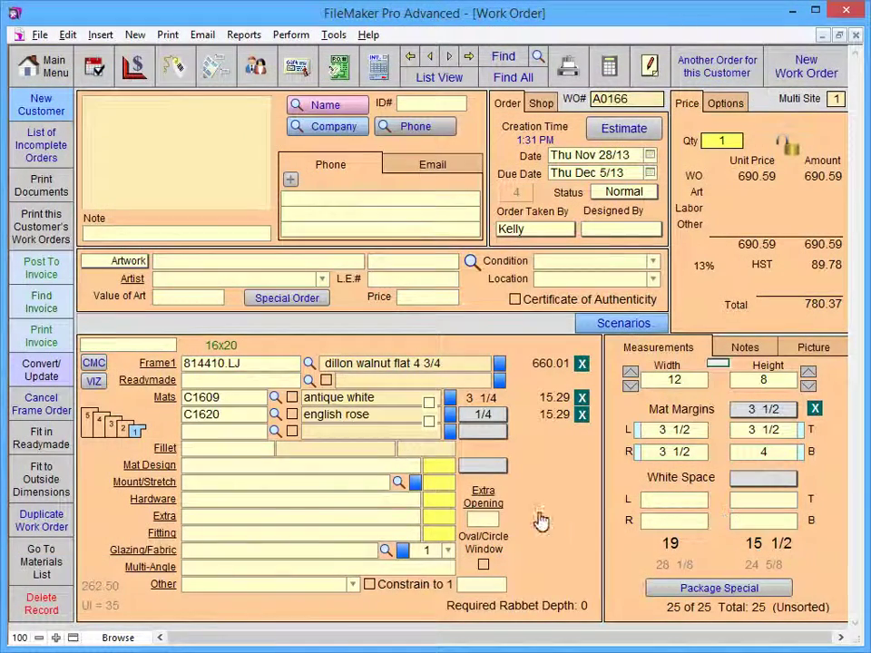
- In layered frames, move the walnut moulding to Frame2 and enter the biltmore black fillet 5/16 as Frame1
{"action": "left_click", "coordinate": [107, 428]}
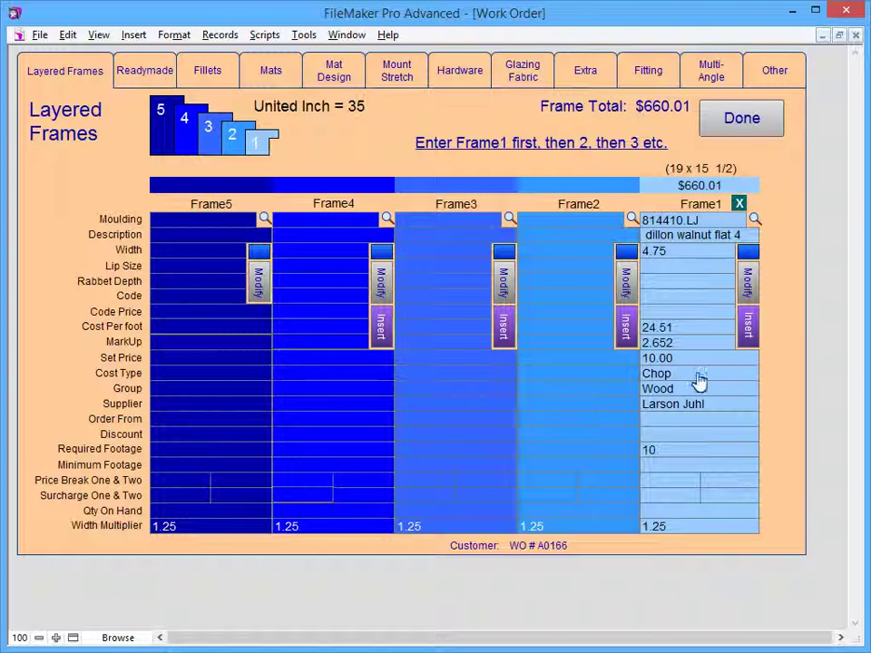
{"action": "left_click", "coordinate": [747, 331]}
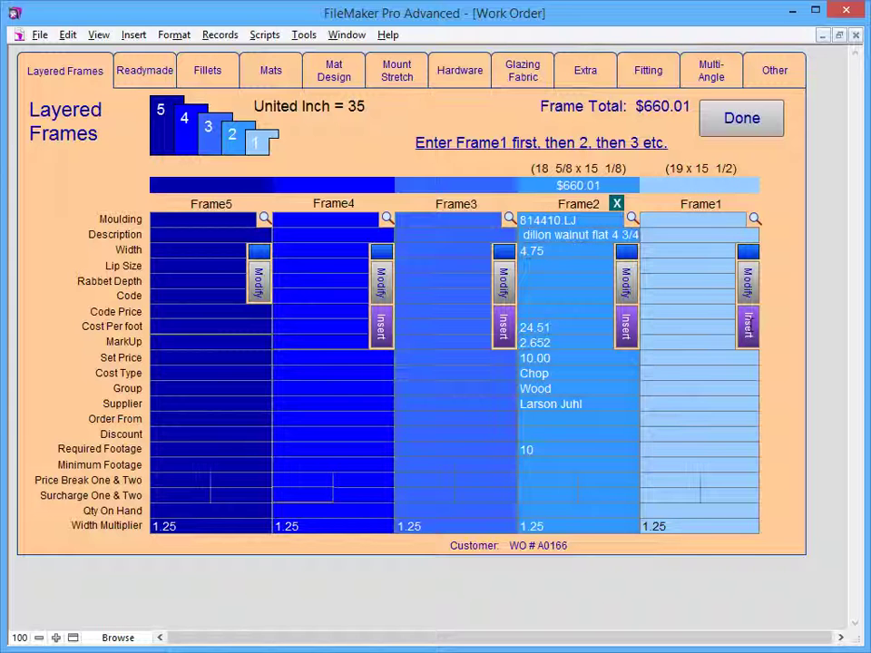
{"action": "left_click", "coordinate": [648, 221]}
{"action": "type", "text": "122631.LJ"}
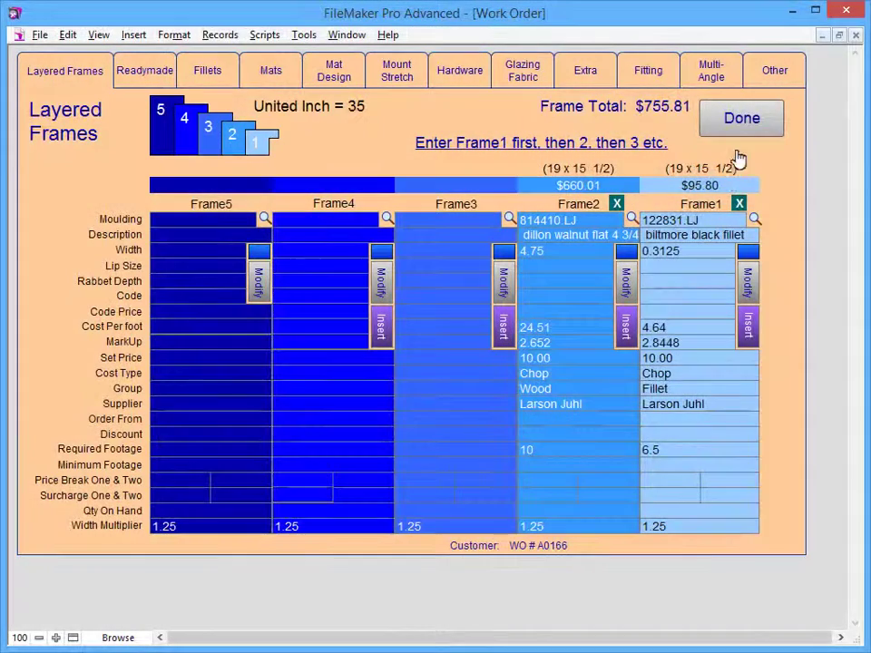
{"action": "left_click", "coordinate": [741, 121]}
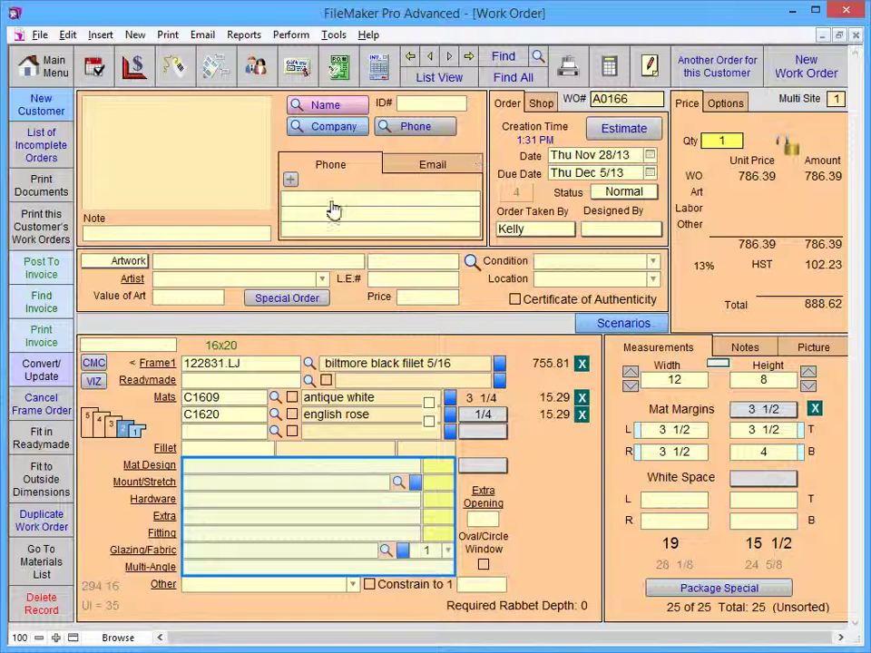
- Choose a single V-groove mat design, half-hour fitting labour and Conservation Clear glazing
{"action": "left_click", "coordinate": [194, 466]}
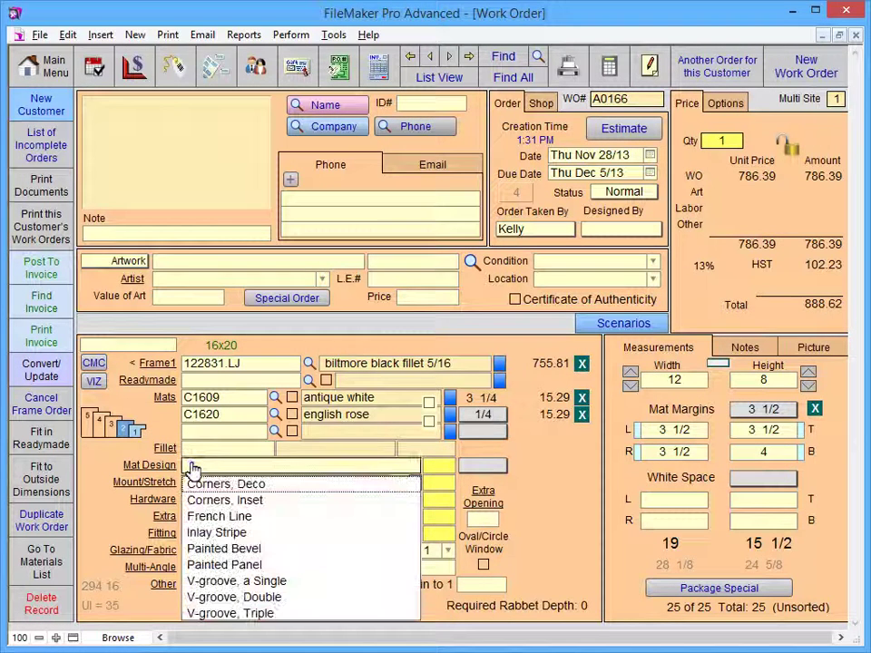
{"action": "left_click", "coordinate": [230, 582]}
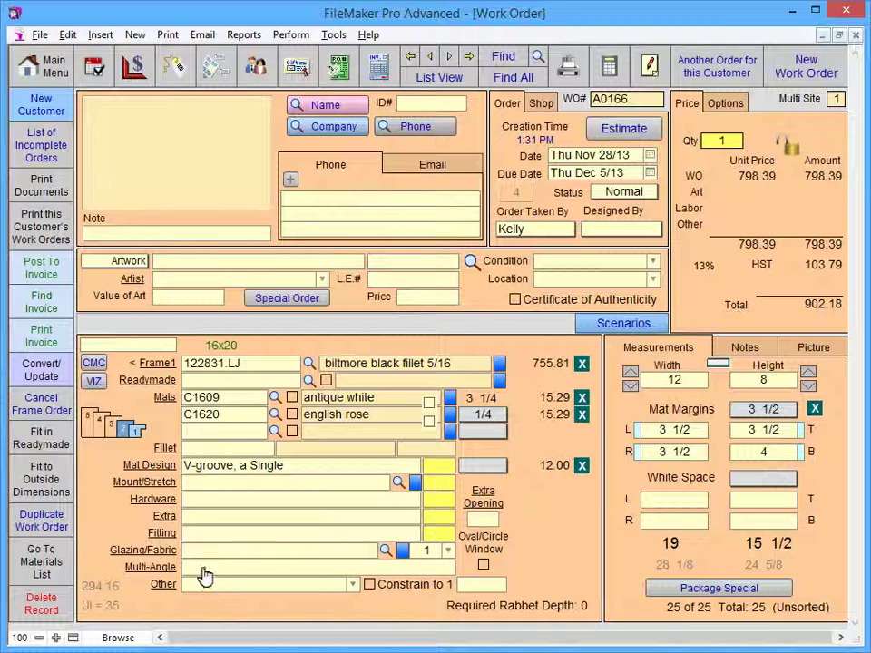
{"action": "left_click", "coordinate": [196, 539]}
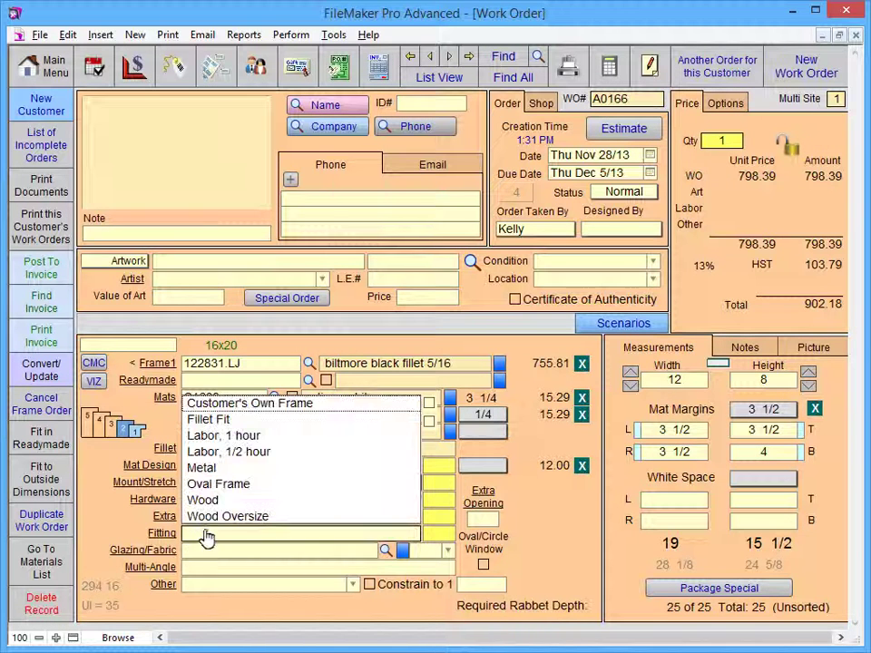
{"action": "left_click", "coordinate": [233, 451]}
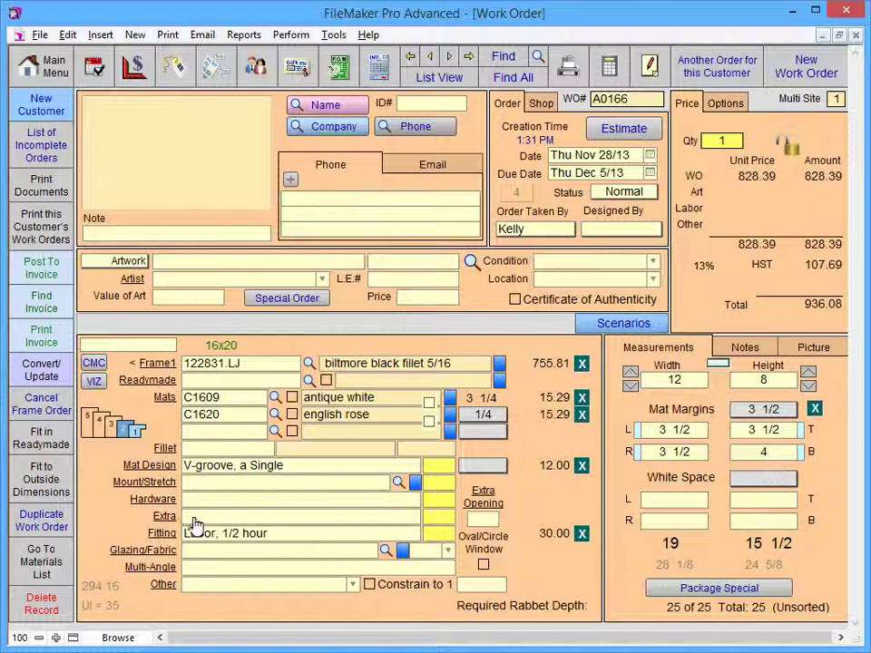
{"action": "left_click", "coordinate": [195, 554]}
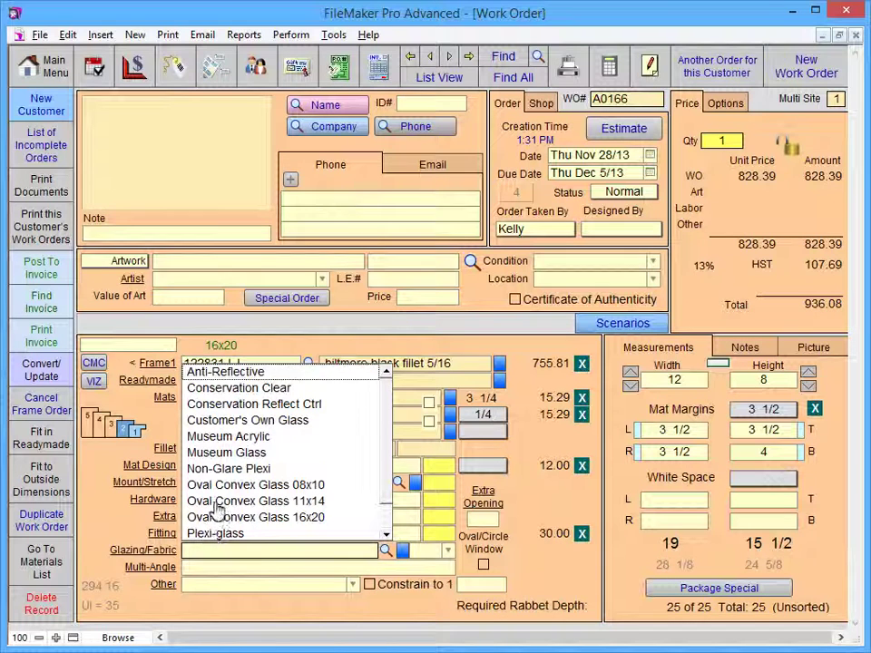
{"action": "left_click", "coordinate": [226, 389]}
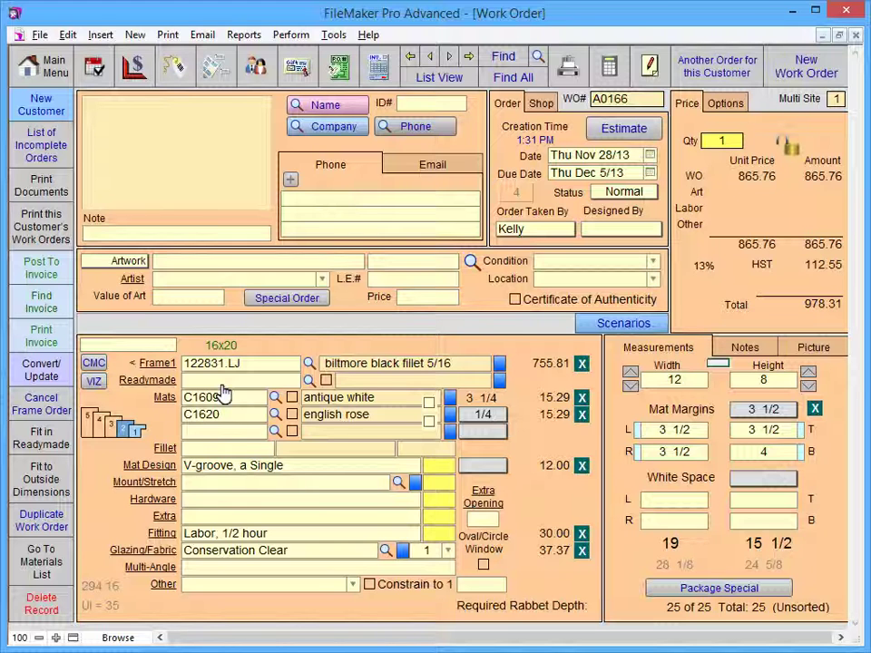
- Open the Frame1 details and view the Matboards page showing both mats at 15.29 each
{"action": "left_click", "coordinate": [159, 366]}
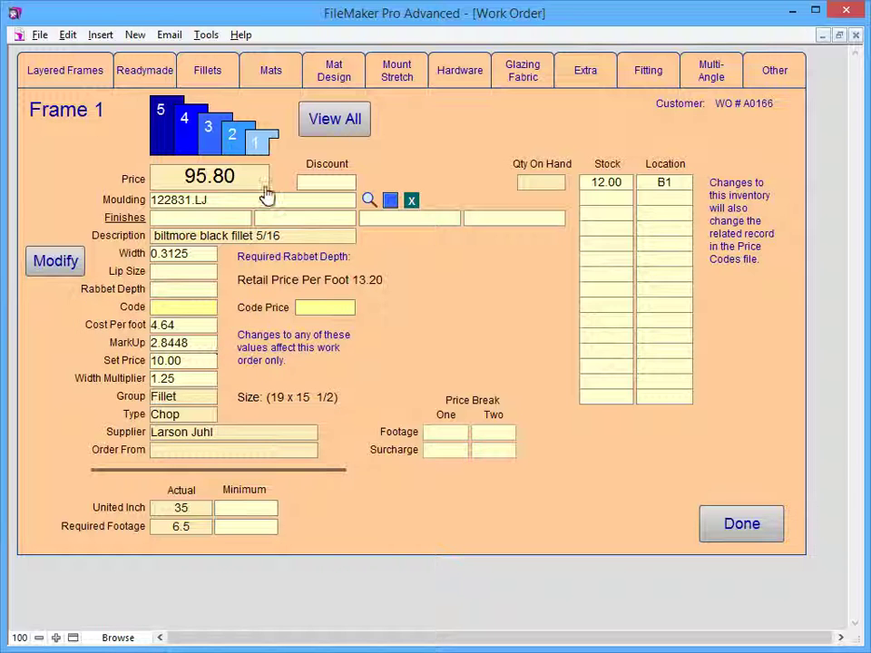
{"action": "left_click", "coordinate": [272, 73]}
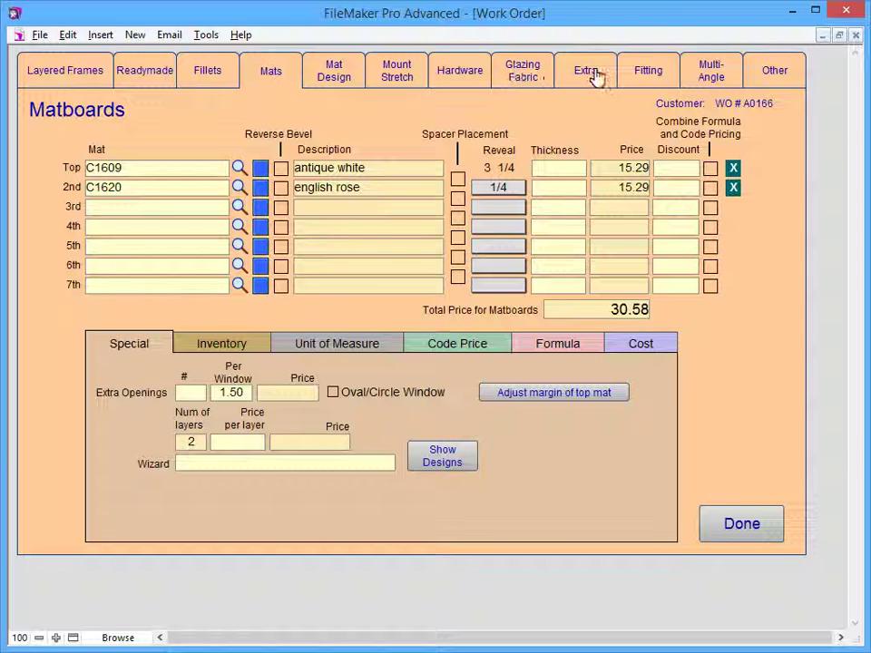
- Add Fillet Fit at 8.50 as a second fitting item, making fitting 38.50, and return to the order
{"action": "left_click", "coordinate": [650, 75]}
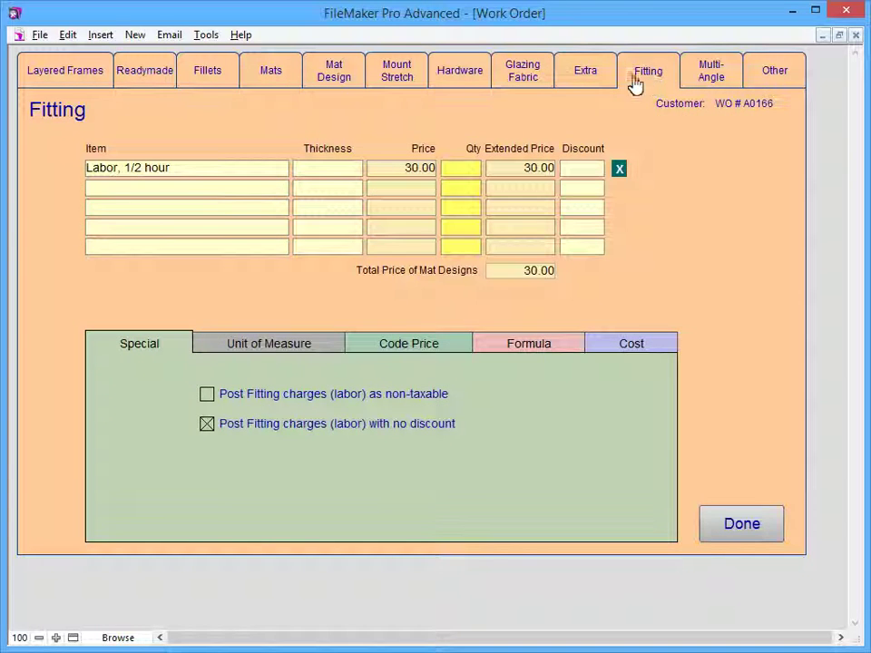
{"action": "left_click", "coordinate": [96, 191]}
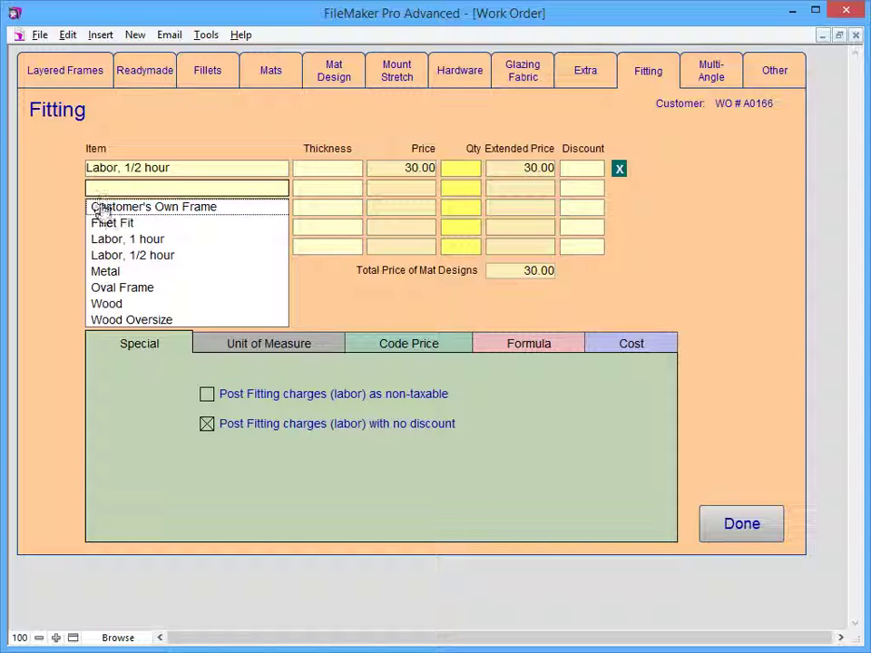
{"action": "left_click", "coordinate": [102, 223]}
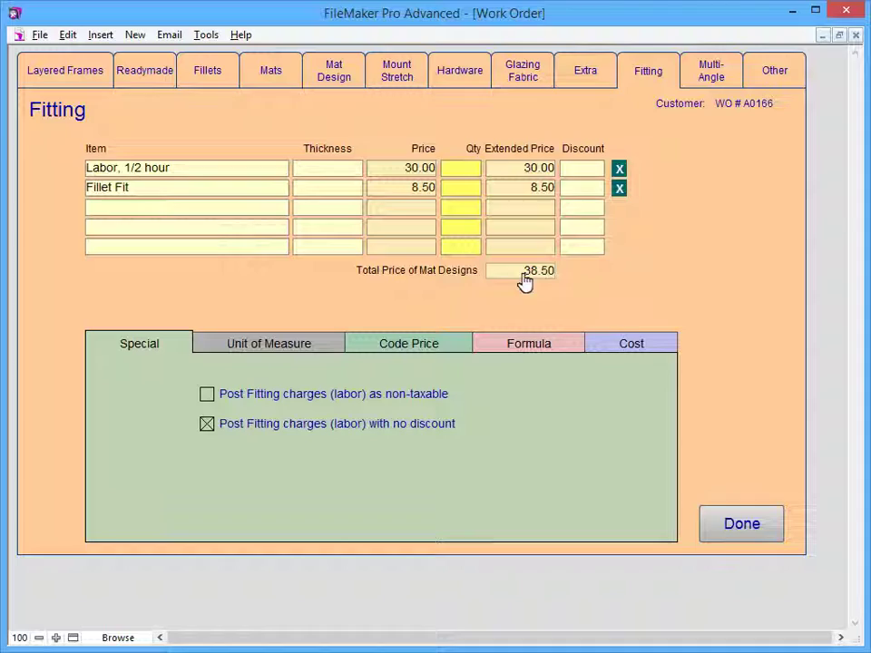
{"action": "left_click", "coordinate": [742, 525]}
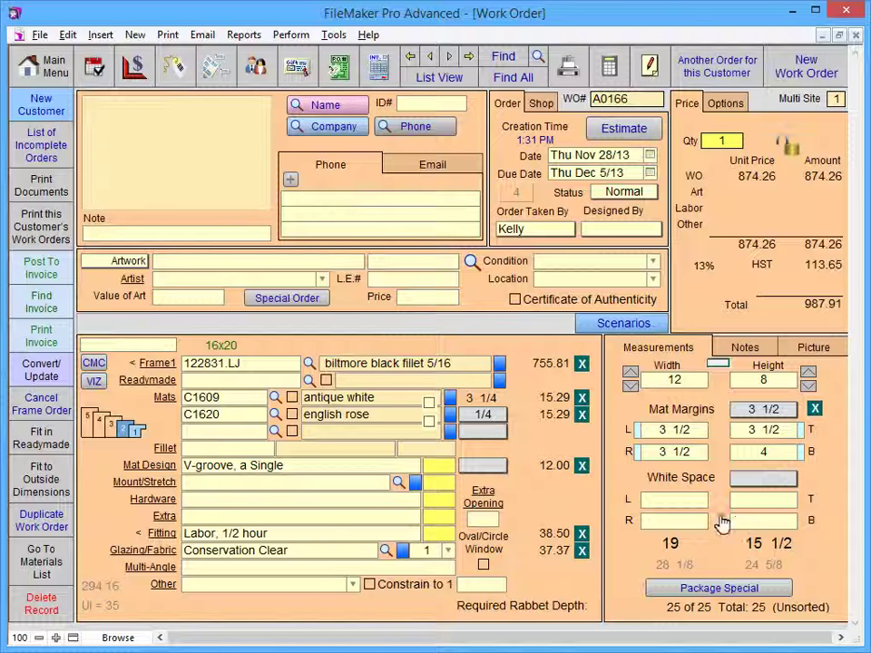
- Set the glazing quantity to 2 and add a 15.00 Shipping Fee under Other
{"action": "left_click", "coordinate": [446, 551]}
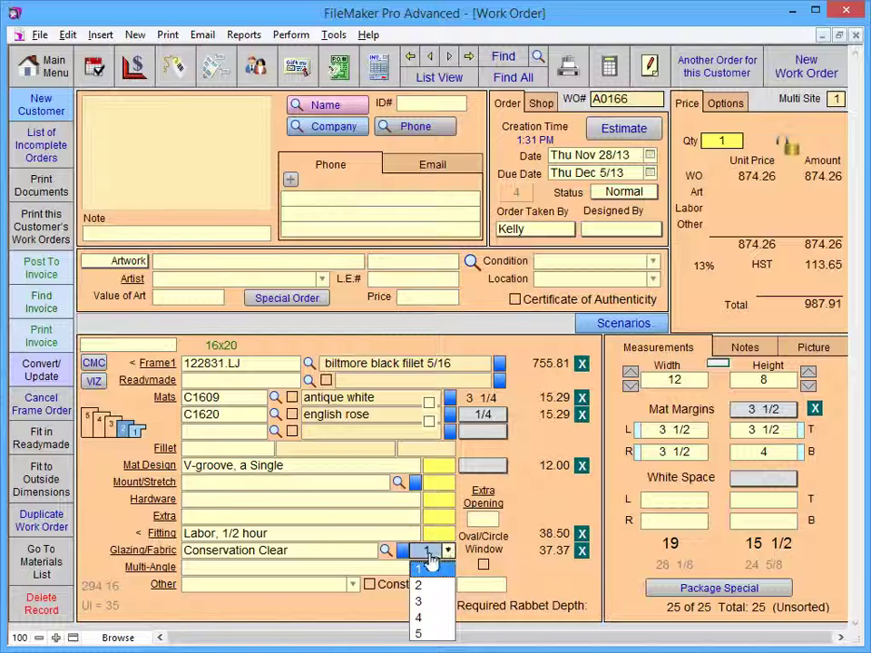
{"action": "left_click", "coordinate": [418, 587]}
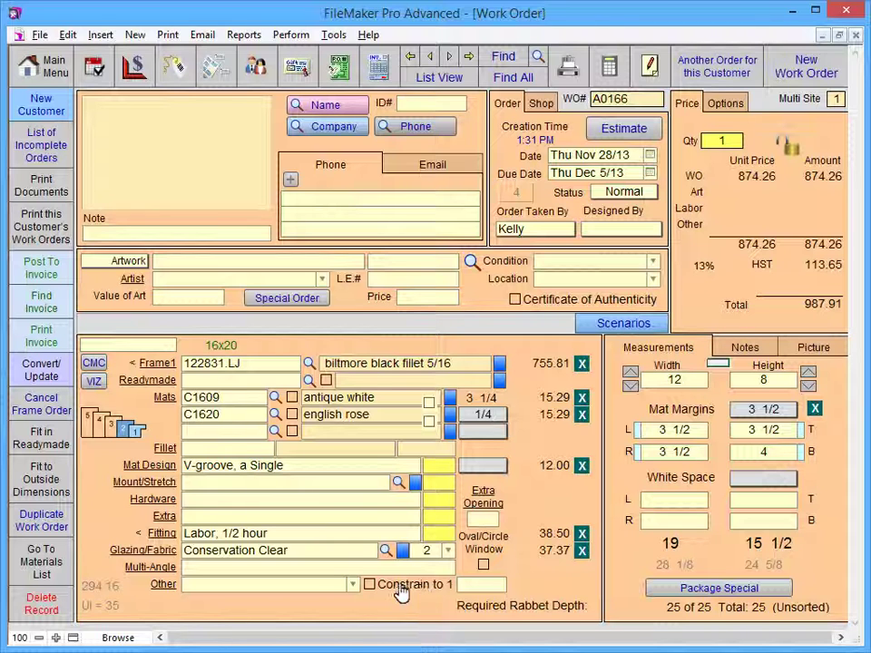
{"action": "left_click", "coordinate": [353, 586]}
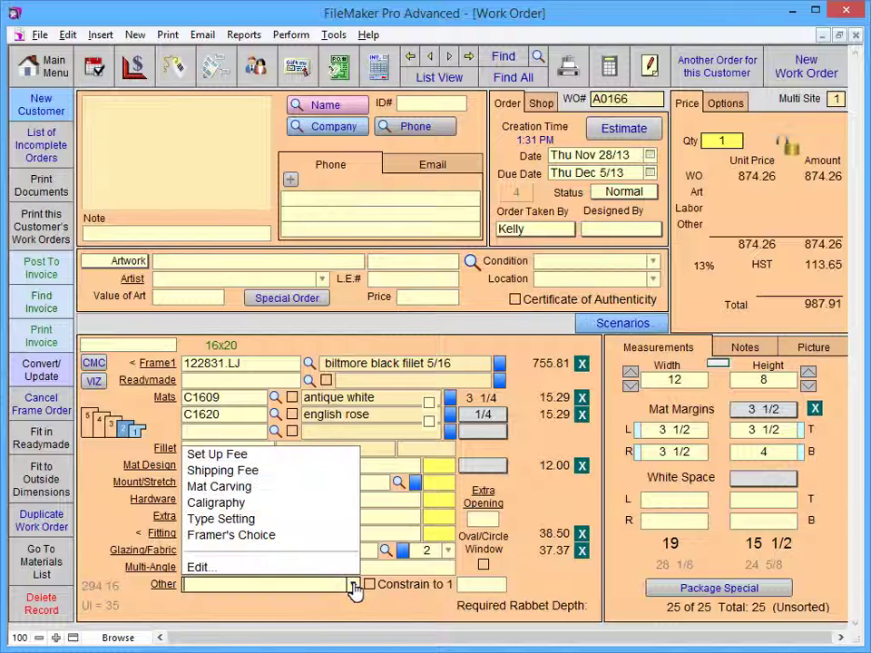
{"action": "left_click", "coordinate": [222, 471]}
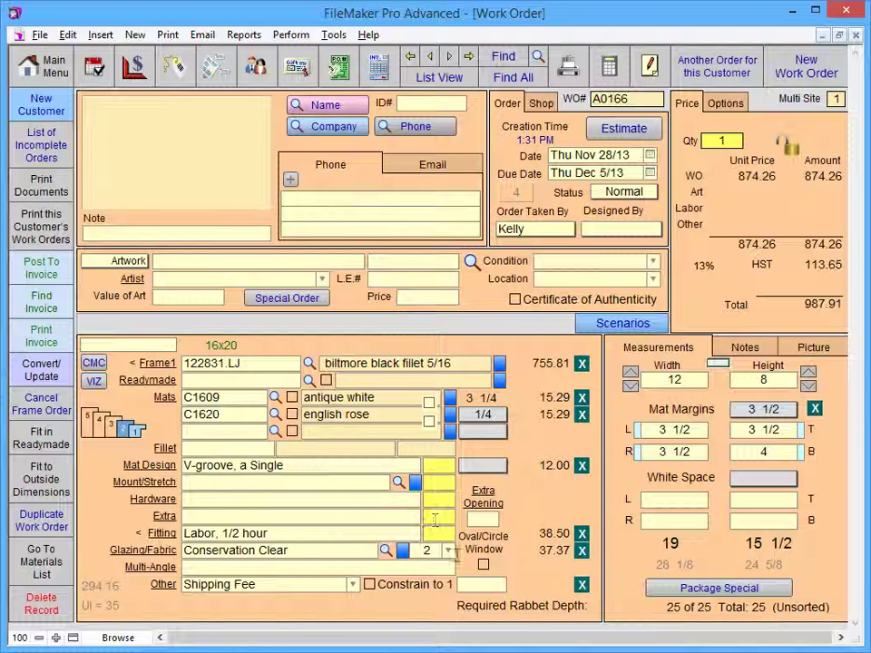
{"action": "left_click", "coordinate": [462, 584]}
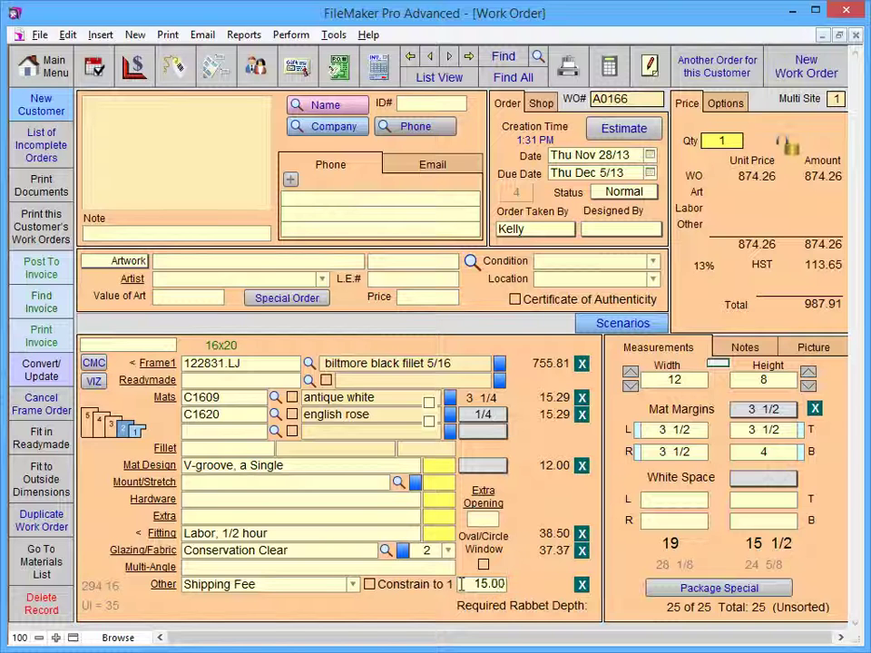
{"action": "left_click", "coordinate": [415, 438]}
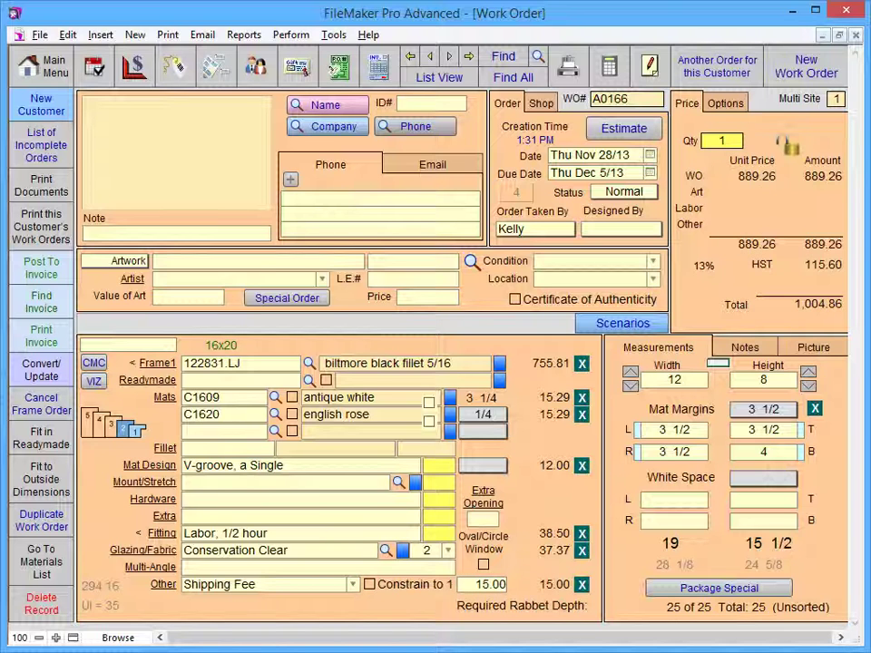